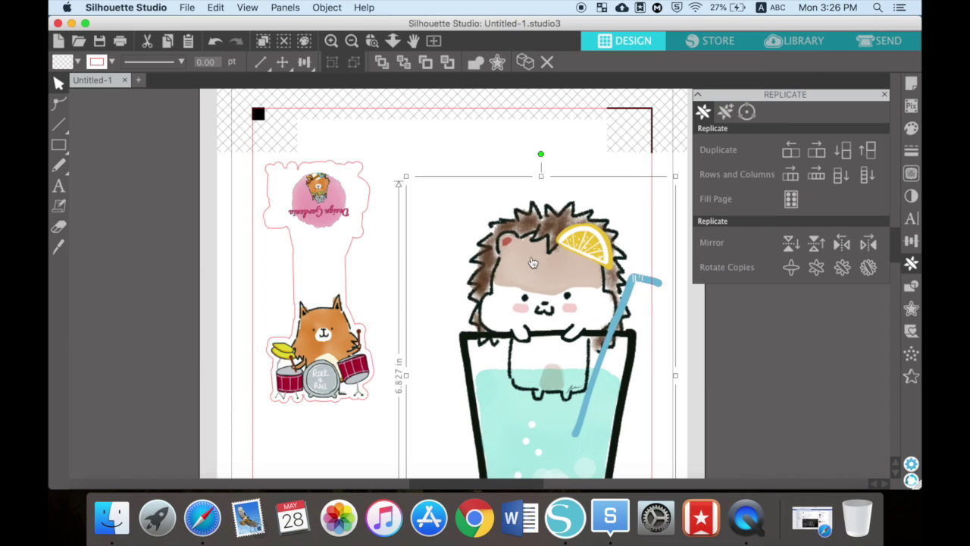
- Scale the hedgehog-in-a-cup image to about 1.63 × 2.43 in and place it beside the drumming fox
{"action": "left_click_drag", "start_coordinate": [674, 175], "coordinate": [548, 368]}
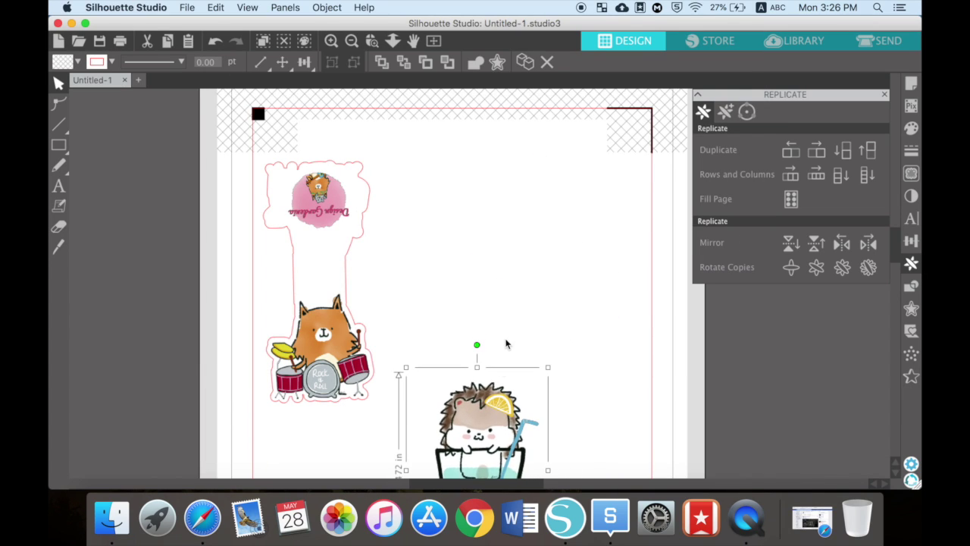
{"action": "left_click_drag", "start_coordinate": [490, 432], "coordinate": [508, 318]}
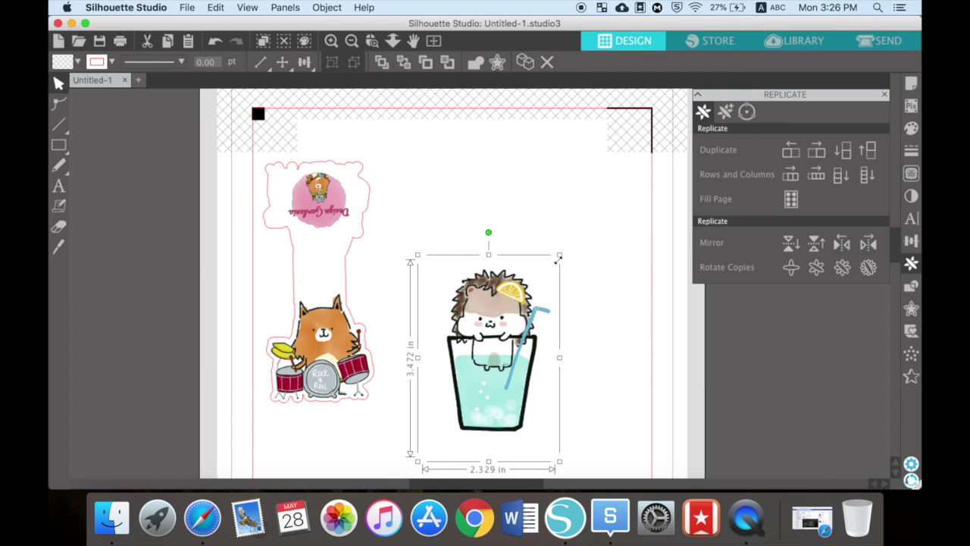
{"action": "left_click_drag", "start_coordinate": [558, 259], "coordinate": [518, 317]}
{"action": "left_click_drag", "start_coordinate": [504, 356], "coordinate": [518, 321]}
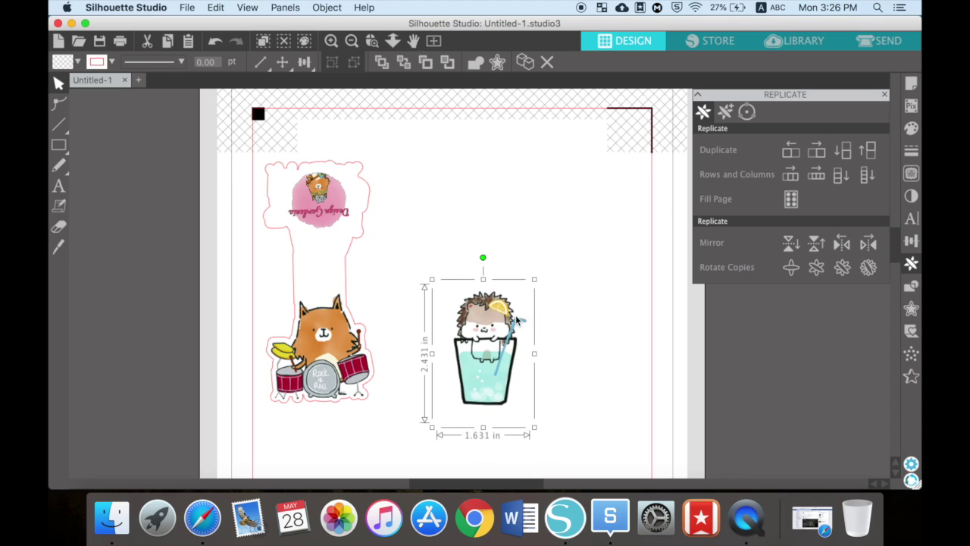
{"action": "left_click", "coordinate": [588, 352]}
{"action": "left_click", "coordinate": [286, 7]}
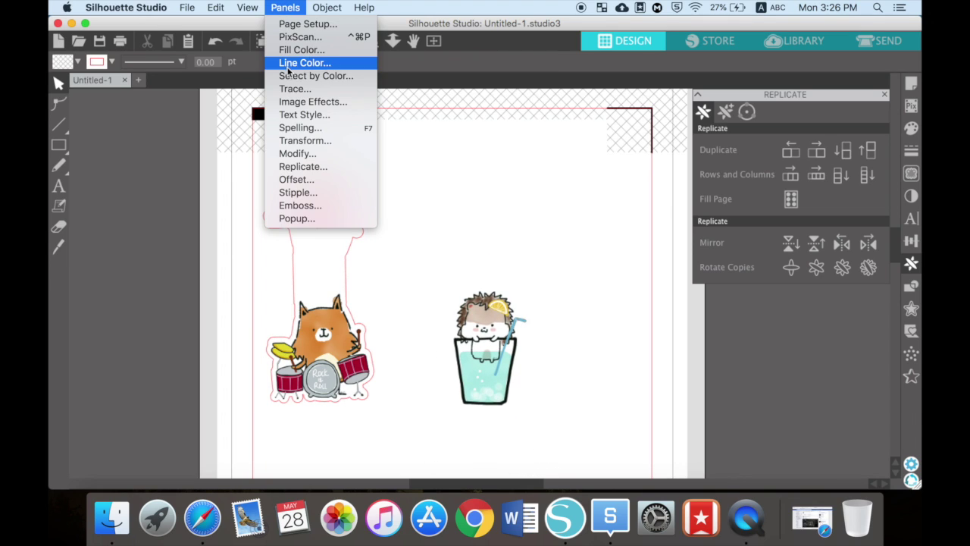
- Trace the hedgehog cup's outer edge at 100% threshold to get a roughly 1.28 × 2.0 in cut line
{"action": "left_click", "coordinate": [295, 89]}
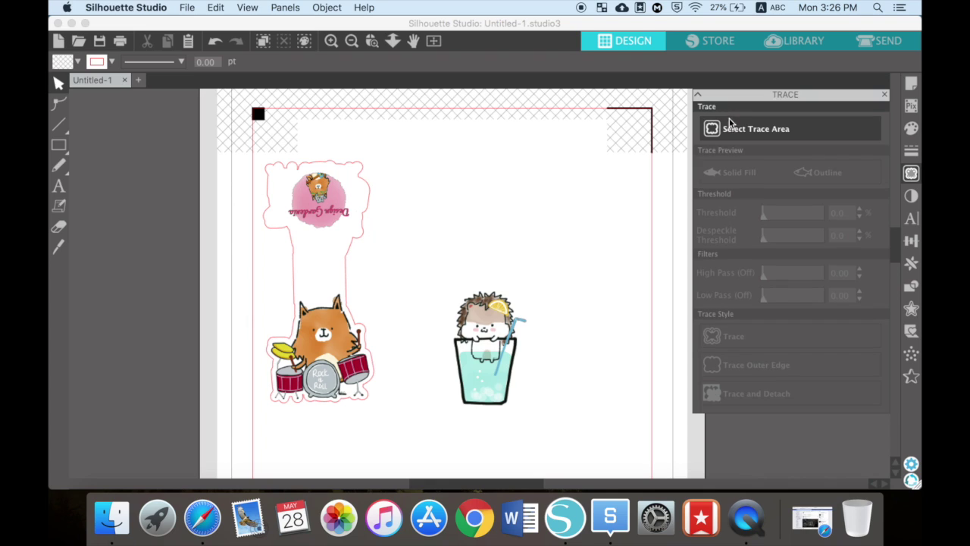
{"action": "left_click", "coordinate": [730, 129]}
{"action": "mouse_move", "coordinate": [436, 275]}
{"action": "left_mouse_down"}
{"action": "mouse_move", "coordinate": [541, 472]}
{"action": "mouse_move", "coordinate": [551, 428]}
{"action": "left_mouse_up"}
{"action": "left_click", "coordinate": [824, 218]}
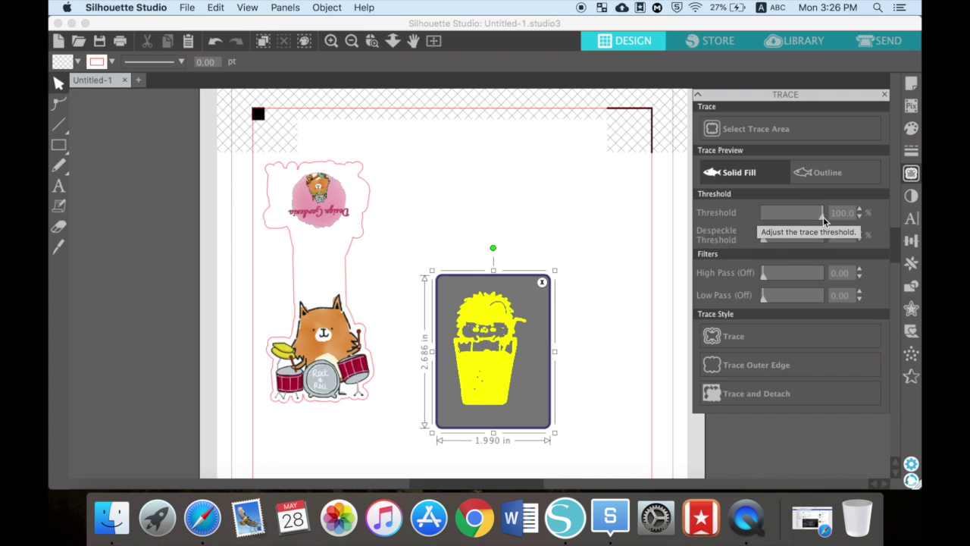
{"action": "left_click", "coordinate": [798, 373]}
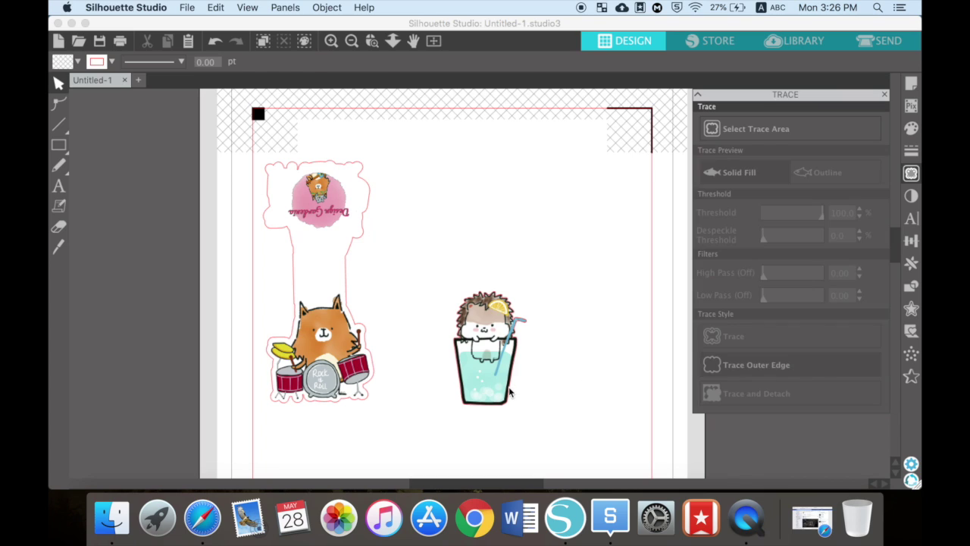
{"action": "left_click", "coordinate": [510, 392]}
{"action": "left_click", "coordinate": [510, 393]}
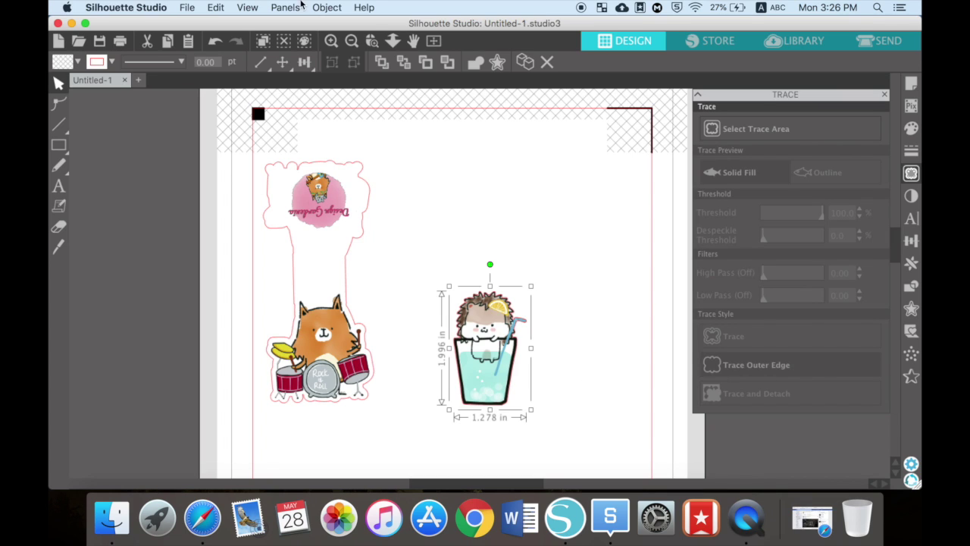
- Offset the traced hedgehog outline by 0.090 in with rounded corners, then move it aside
{"action": "left_click", "coordinate": [287, 7]}
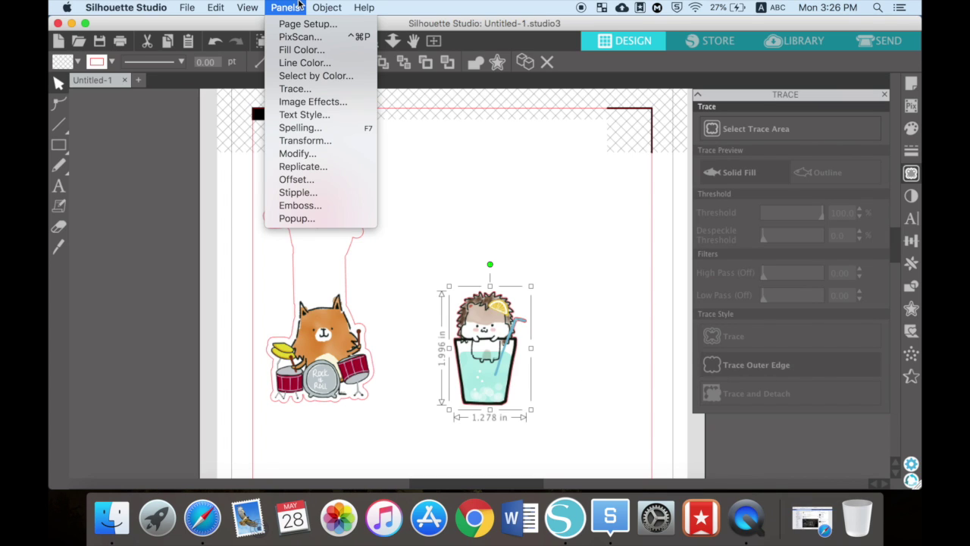
{"action": "left_click", "coordinate": [300, 180]}
{"action": "left_click", "coordinate": [746, 129]}
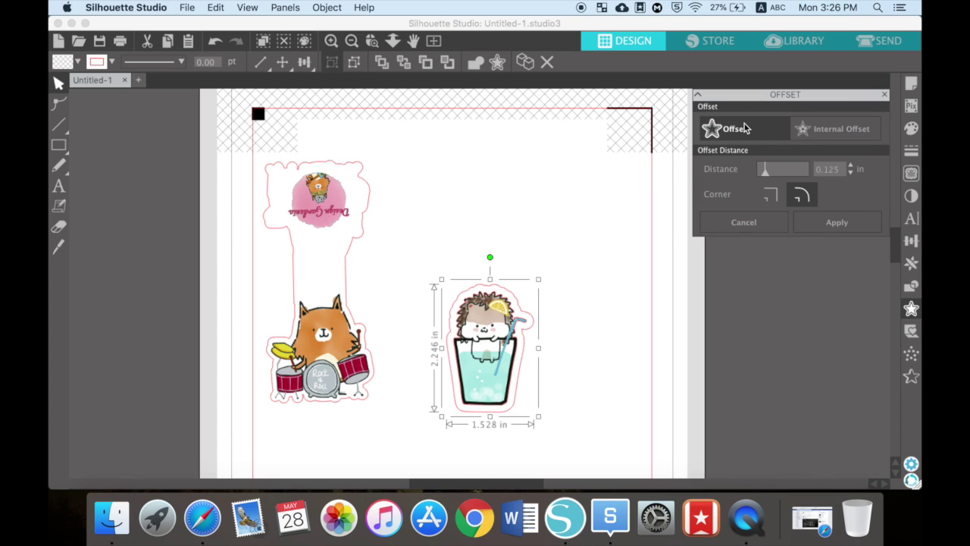
{"action": "left_click", "coordinate": [851, 173]}
{"action": "left_click", "coordinate": [852, 173]}
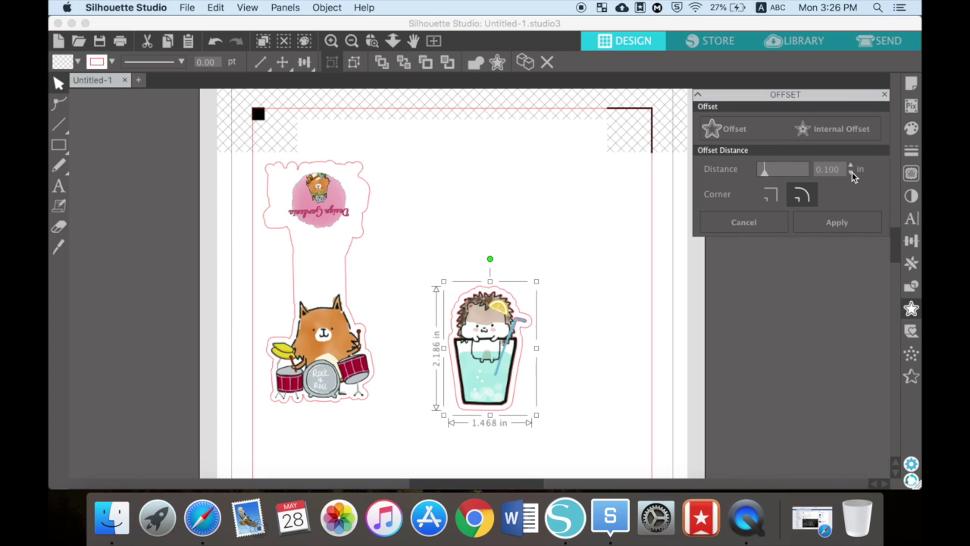
{"action": "left_click", "coordinate": [841, 223]}
{"action": "left_click", "coordinate": [605, 332]}
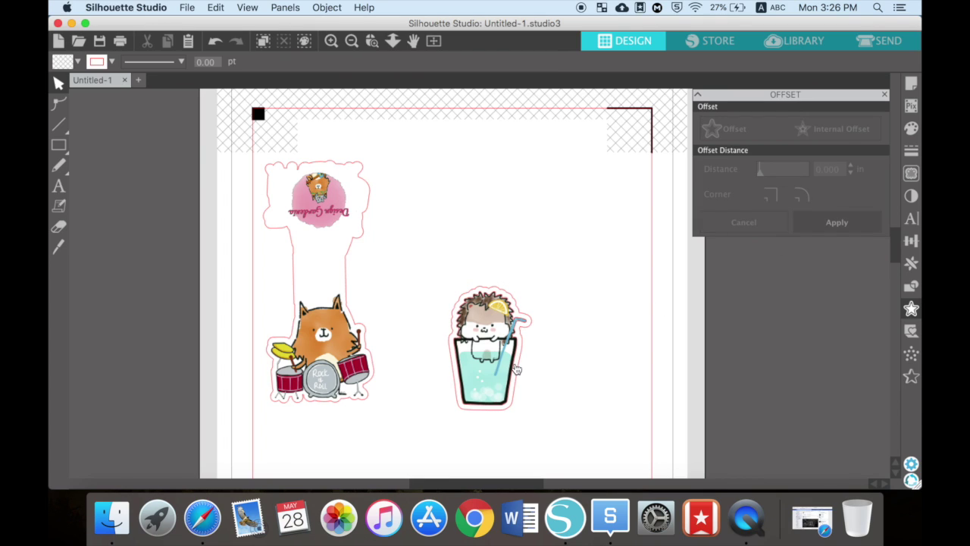
{"action": "left_click_drag", "start_coordinate": [514, 368], "coordinate": [715, 368]}
- Undo the outline move and slide the hedgehog image off its cup-shaped offset outline
{"action": "key", "text": "ctrl+z"}
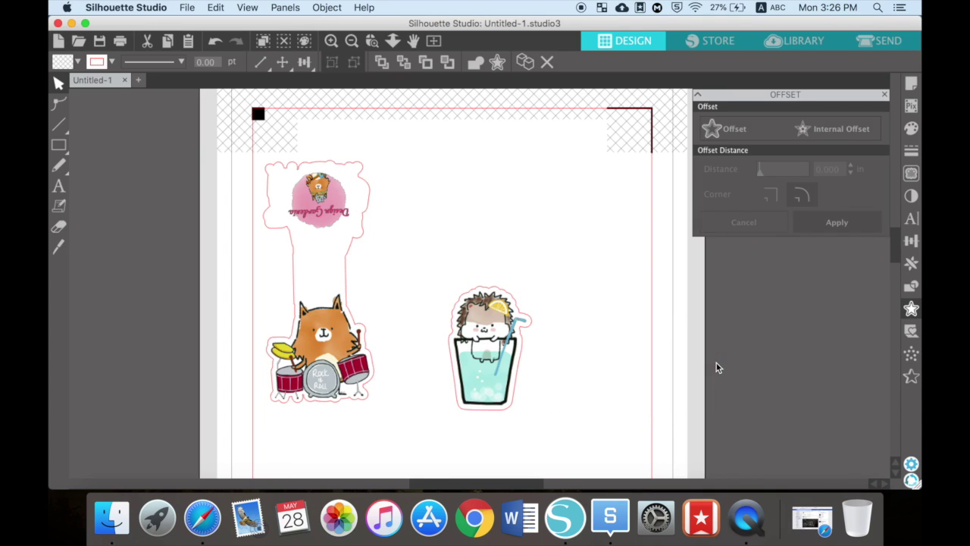
{"action": "left_click_drag", "start_coordinate": [492, 349], "coordinate": [631, 349]}
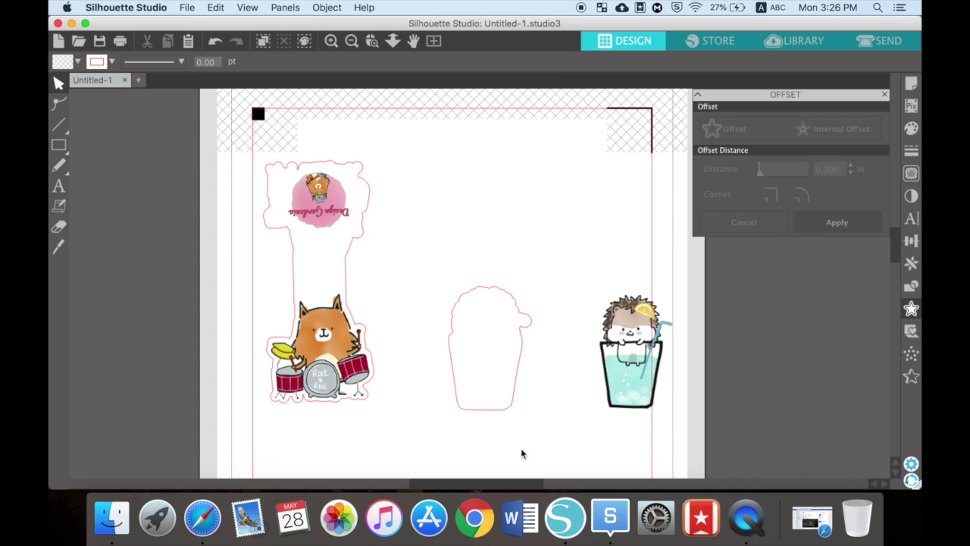
{"action": "left_click", "coordinate": [515, 406]}
- Replicate a mirrored copy of the cup outline above it and nudge the upper piece slightly up
{"action": "left_click", "coordinate": [285, 7]}
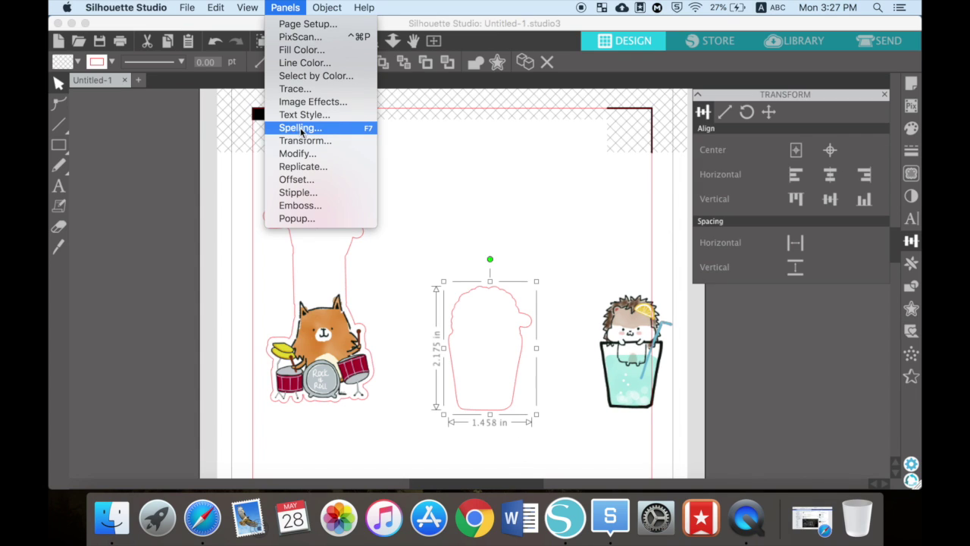
{"action": "left_click", "coordinate": [303, 166]}
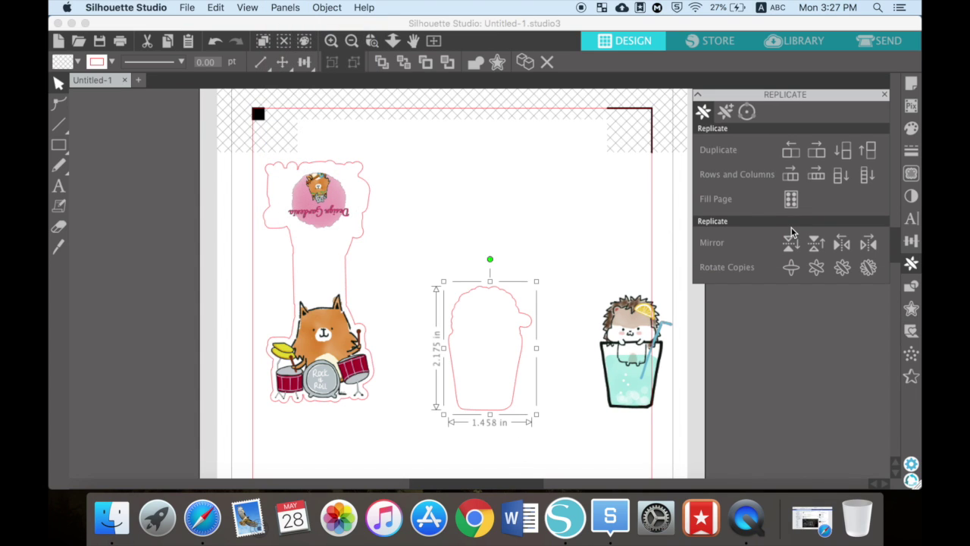
{"action": "left_click", "coordinate": [817, 242]}
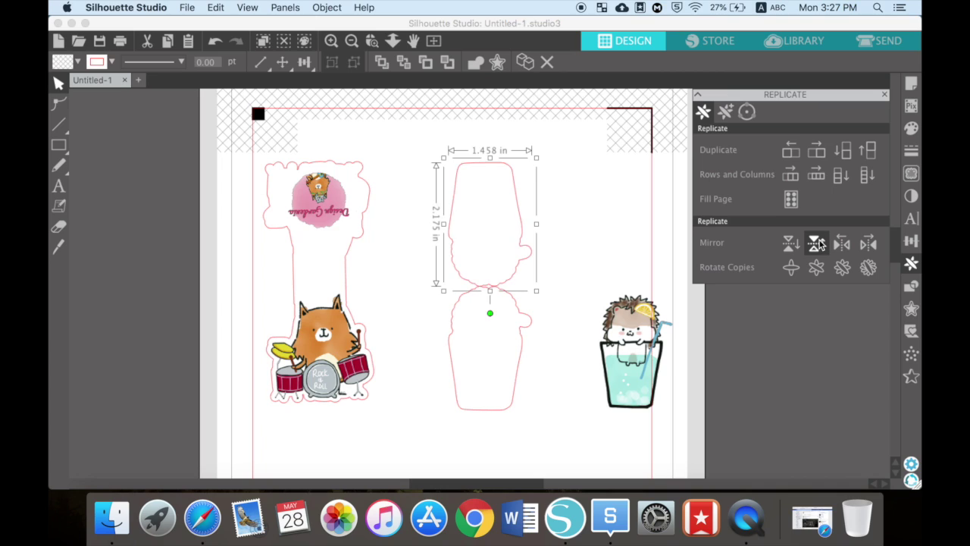
{"action": "left_click", "coordinate": [569, 269]}
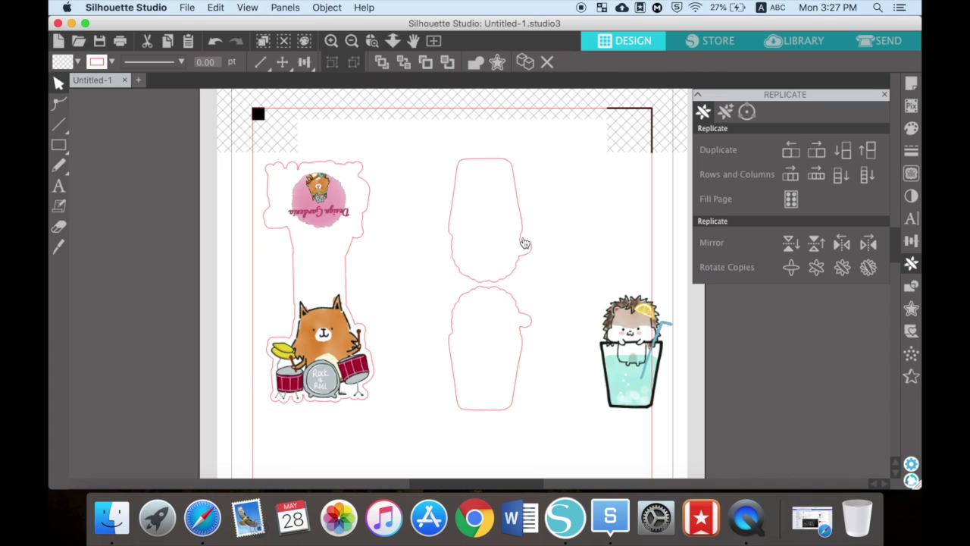
{"action": "left_click", "coordinate": [559, 250]}
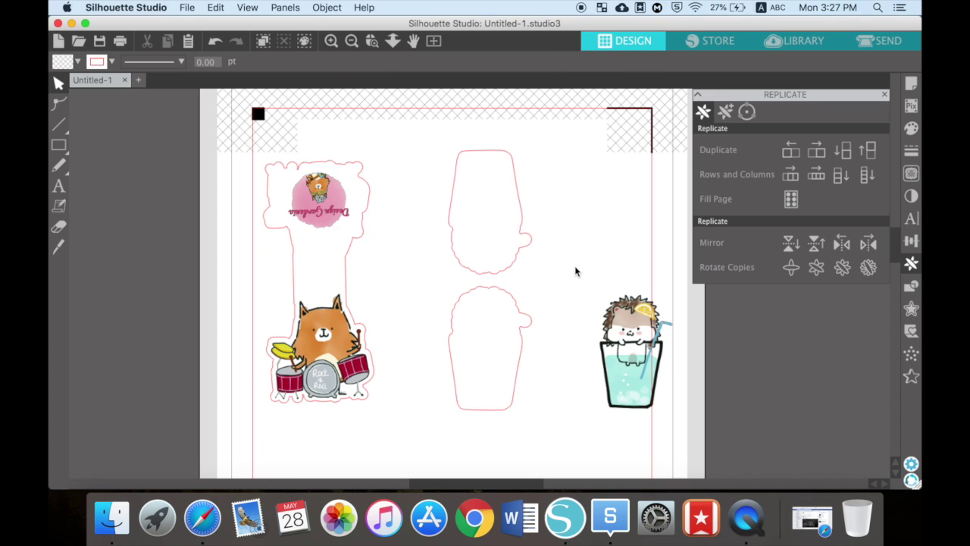
{"action": "left_click_drag", "start_coordinate": [522, 229], "coordinate": [520, 225]}
{"action": "left_click", "coordinate": [522, 255]}
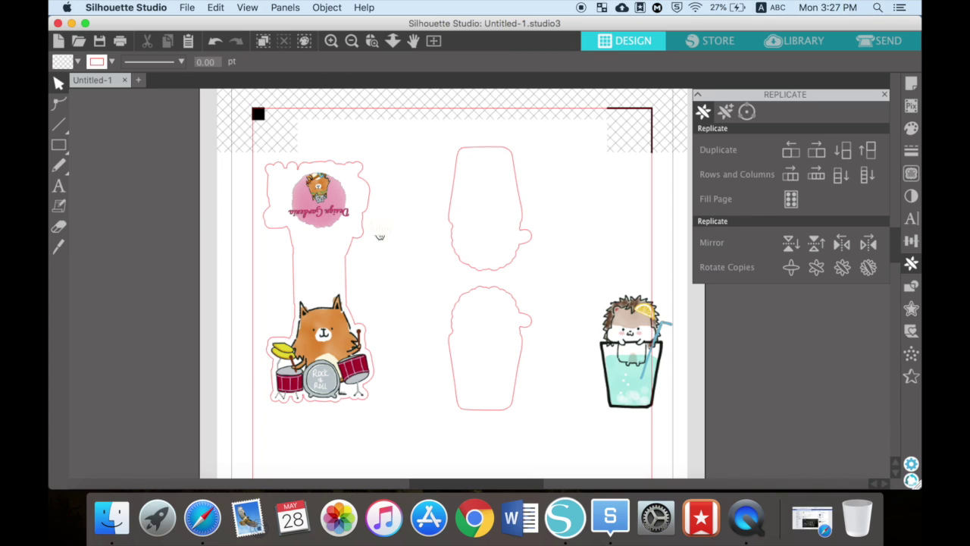
{"action": "mouse_move", "coordinate": [64, 151]}
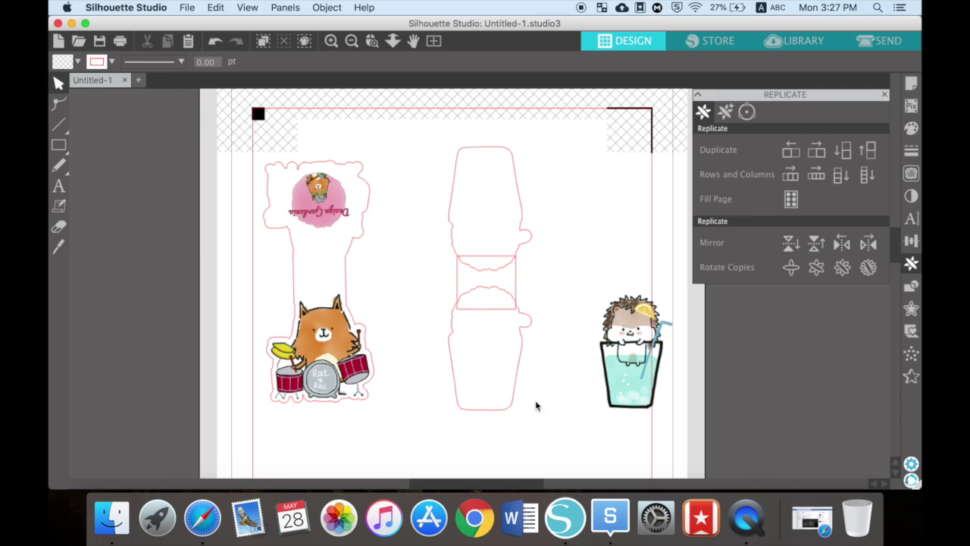
- Weld the stacked cup outlines and bridging rectangle into one bookmark shape
{"action": "left_click_drag", "start_coordinate": [534, 385], "coordinate": [471, 172]}
{"action": "right_click", "coordinate": [479, 242]}
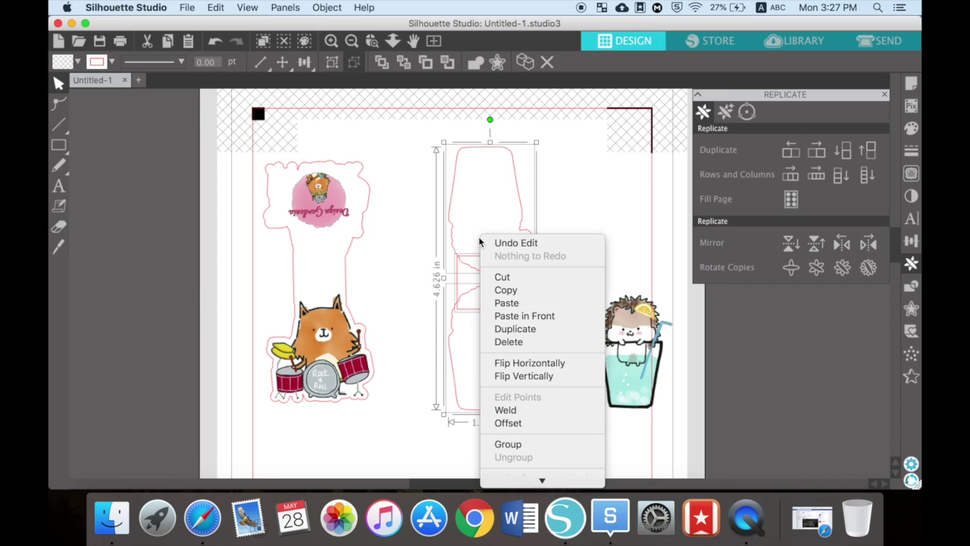
{"action": "left_click", "coordinate": [526, 411]}
{"action": "left_click", "coordinate": [553, 244]}
- Place the hedgehog-in-a-cup sticker on the lower half of the welded bookmark
{"action": "left_click_drag", "start_coordinate": [643, 347], "coordinate": [497, 345]}
{"action": "left_click", "coordinate": [332, 228]}
{"action": "left_click", "coordinate": [332, 227]}
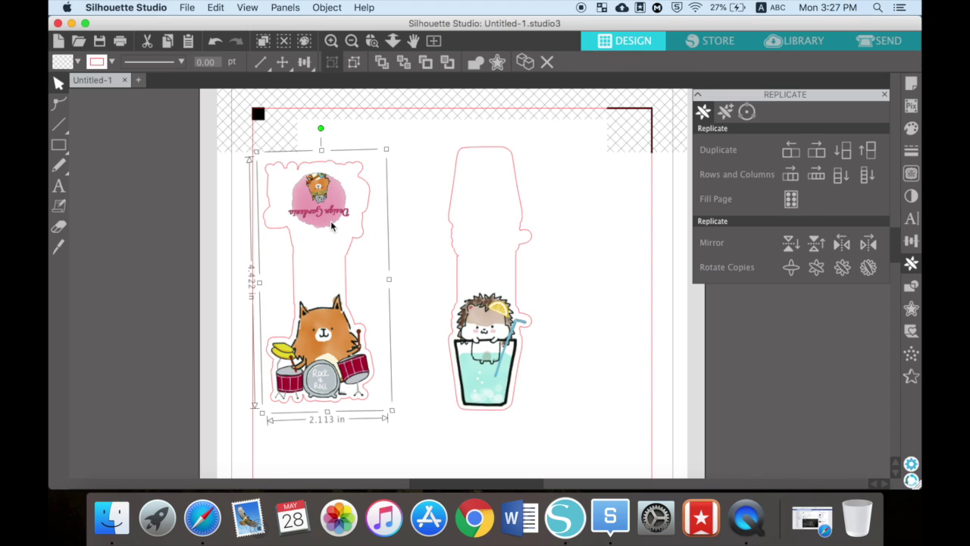
- Ungroup the left bookmark into its separate pieces
{"action": "right_click", "coordinate": [331, 227]}
{"action": "left_click", "coordinate": [371, 429]}
{"action": "left_click", "coordinate": [594, 213]}
- Copy the pink logo onto the hedgehog bookmark, rotated upright and shrunk to fit its top
{"action": "left_click_drag", "start_coordinate": [331, 216], "coordinate": [499, 217]}
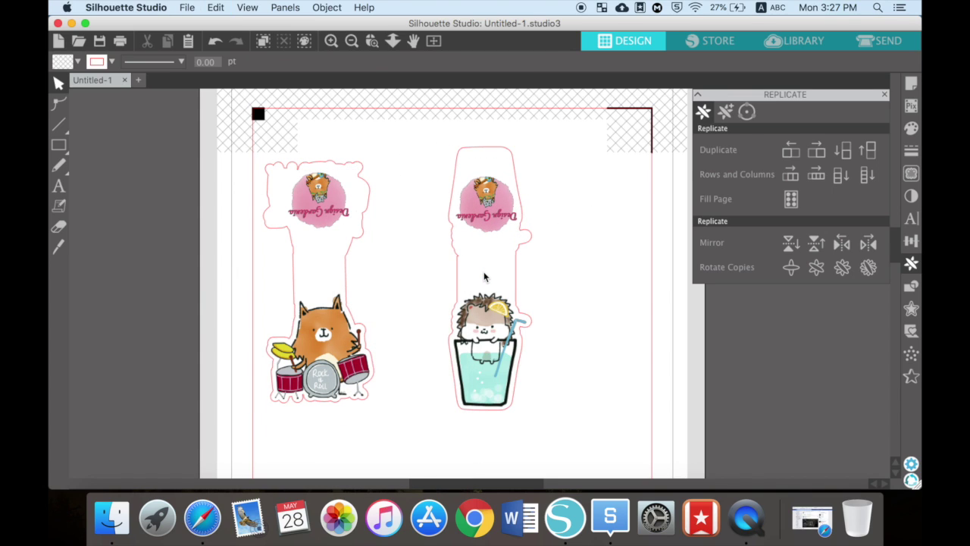
{"action": "left_click", "coordinate": [500, 209]}
{"action": "left_click_drag", "start_coordinate": [489, 272], "coordinate": [487, 271]}
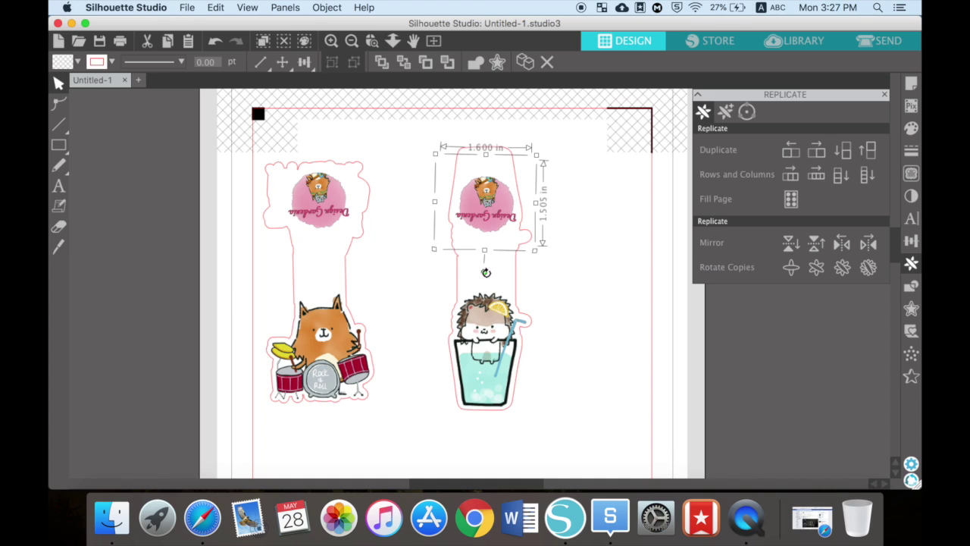
{"action": "left_click_drag", "start_coordinate": [536, 251], "coordinate": [523, 230]}
{"action": "left_click_drag", "start_coordinate": [471, 190], "coordinate": [478, 171]}
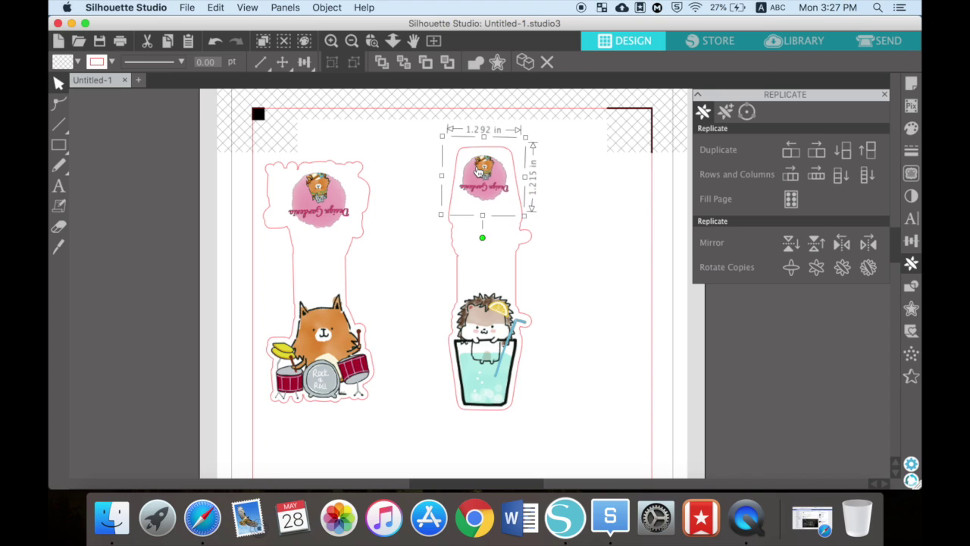
{"action": "left_click", "coordinate": [579, 313]}
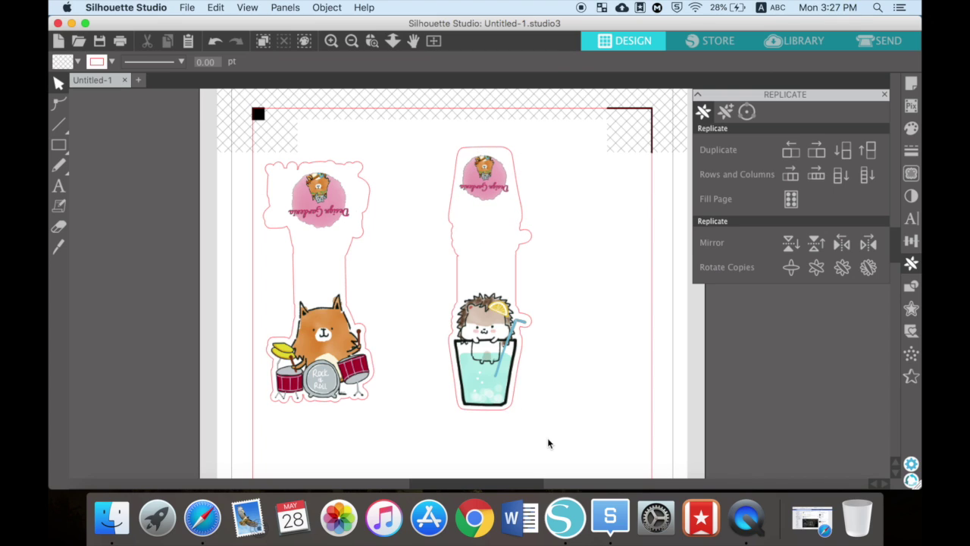
- Group the hedgehog bookmark's pieces and move it toward the page's right edge
{"action": "left_click", "coordinate": [485, 200]}
{"action": "right_click", "coordinate": [478, 184]}
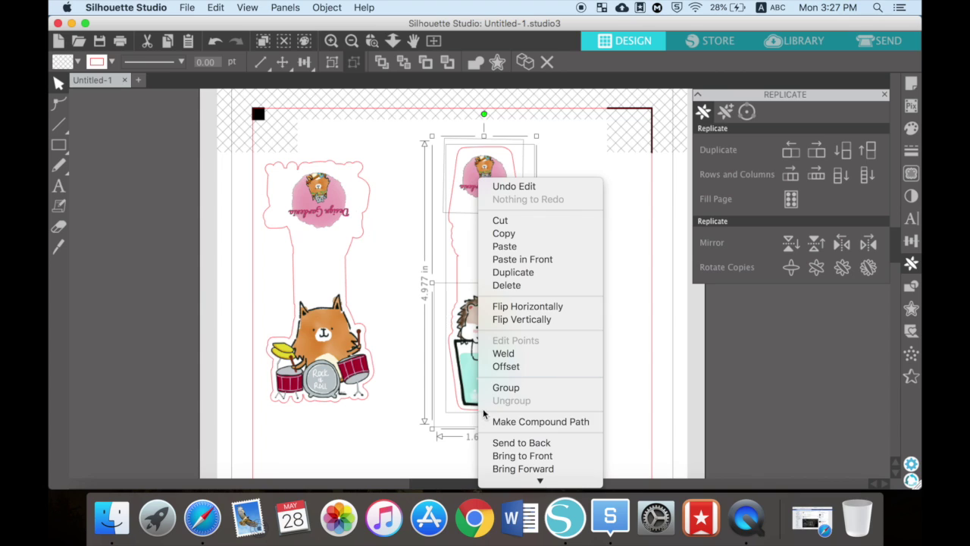
{"action": "left_click", "coordinate": [503, 387]}
{"action": "left_click_drag", "start_coordinate": [494, 312], "coordinate": [609, 328]}
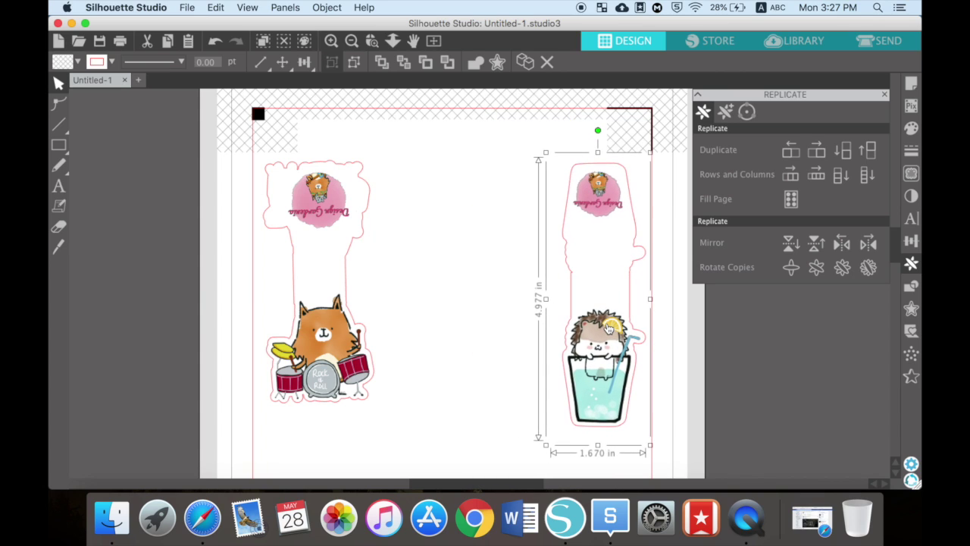
{"action": "left_click", "coordinate": [506, 360]}
- Group all pieces of the left bookmark together
{"action": "left_click_drag", "start_coordinate": [438, 422], "coordinate": [303, 152]}
{"action": "right_click", "coordinate": [309, 192]}
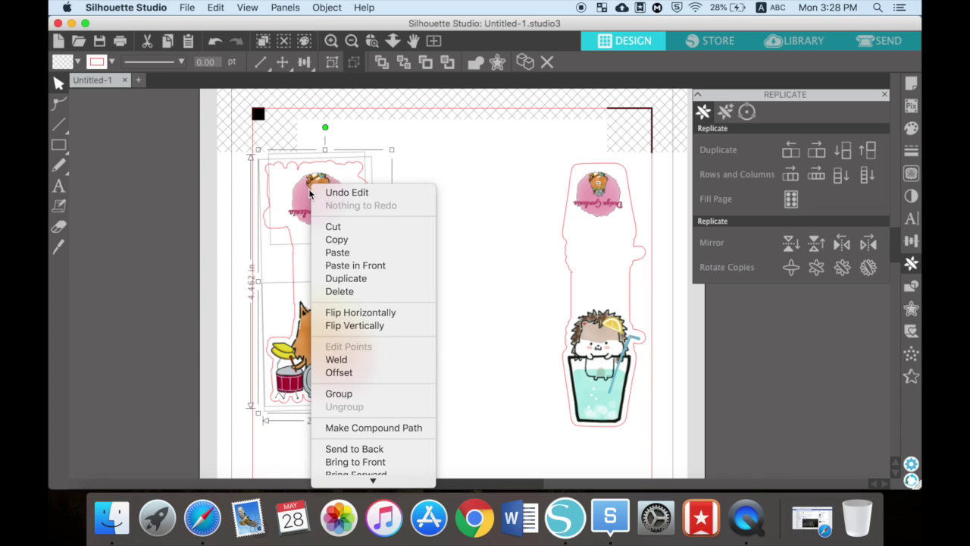
{"action": "left_click", "coordinate": [358, 394]}
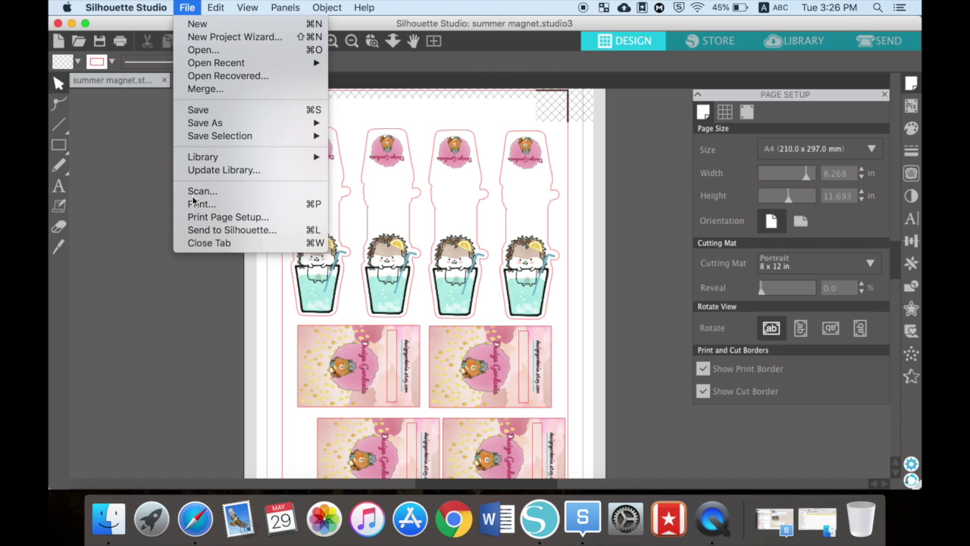
{"action": "left_click", "coordinate": [195, 204]}
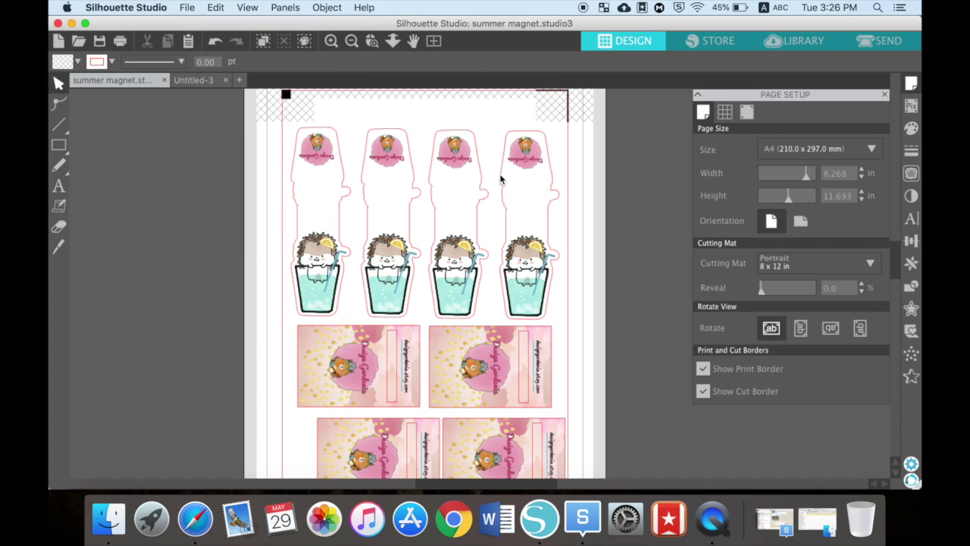
- Print to the HP DeskJet 3700 series with Photo Glossy Paper as the paper type
{"action": "left_click", "coordinate": [521, 107]}
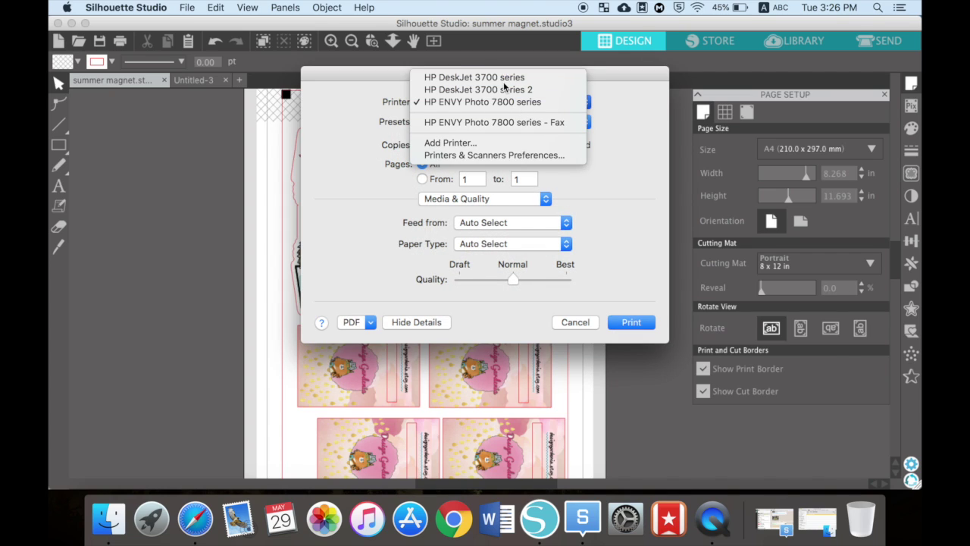
{"action": "left_click", "coordinate": [516, 74]}
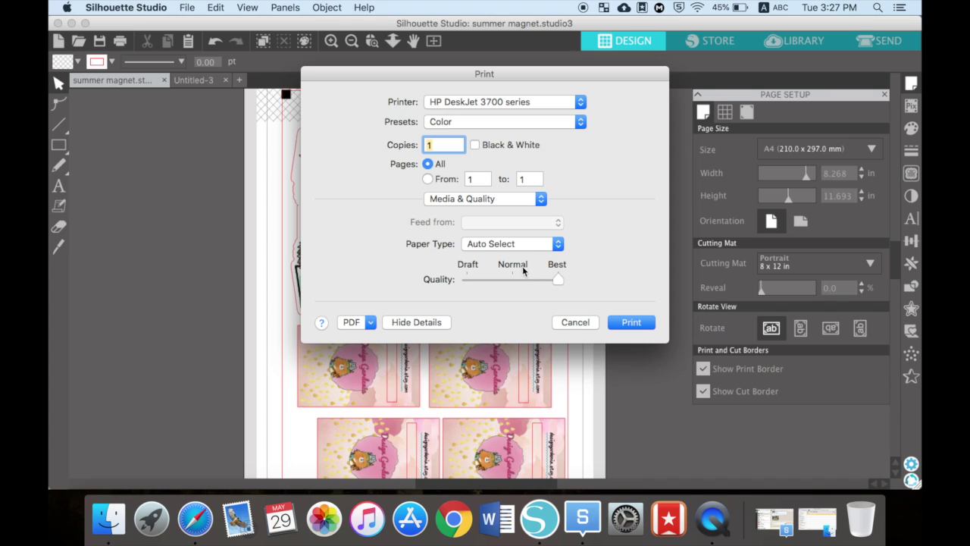
{"action": "left_click", "coordinate": [509, 244]}
{"action": "left_click", "coordinate": [509, 256]}
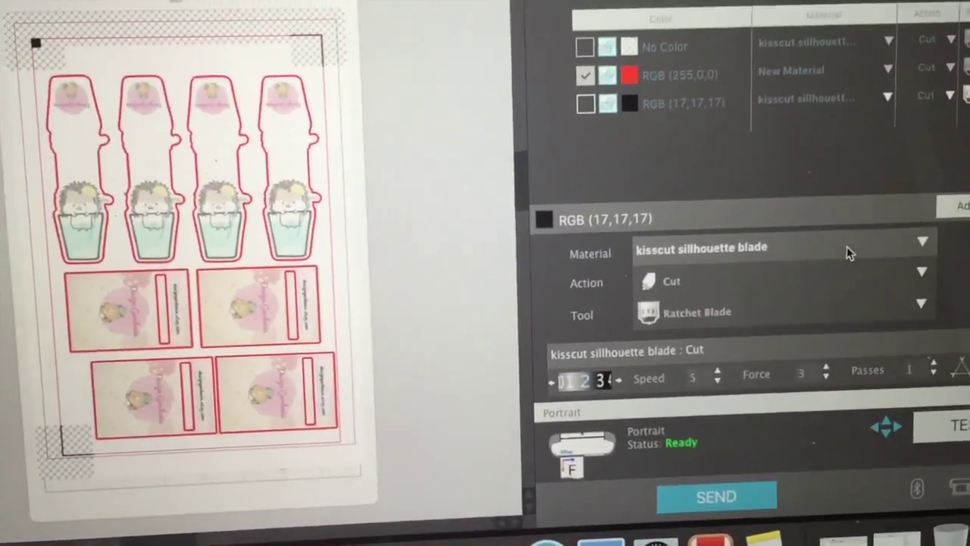
- Set the cut material to Cardstock, Plain and send the page to the Portrait cutter
{"action": "left_click", "coordinate": [847, 246]}
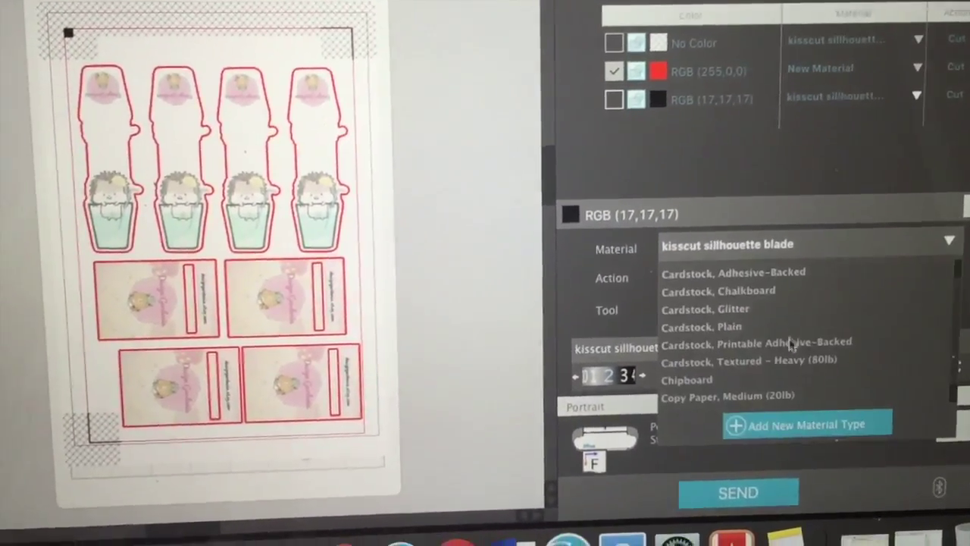
{"action": "scroll", "coordinate": [792, 341], "scroll_direction": "down", "scroll_amount": 10}
{"action": "scroll", "coordinate": [819, 319], "scroll_direction": "up", "scroll_amount": 10}
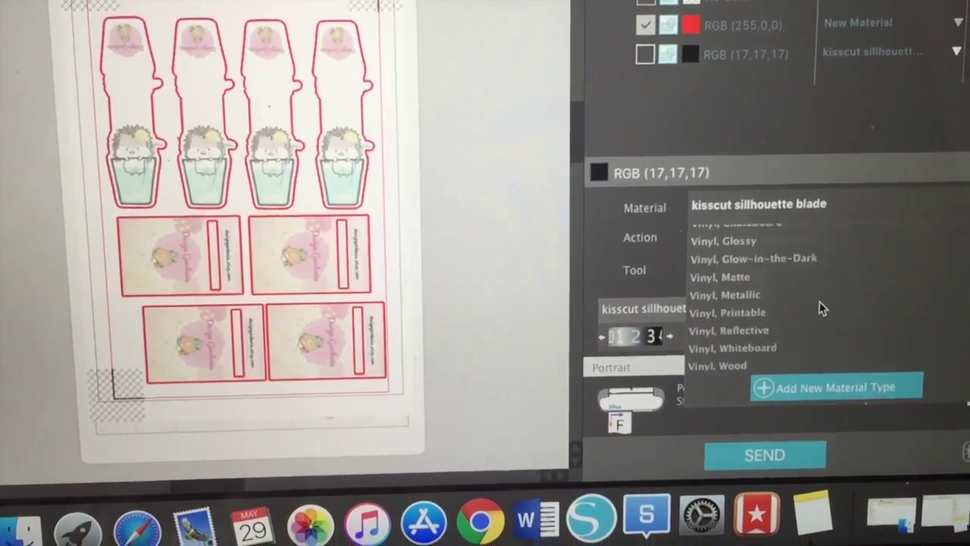
{"action": "scroll", "coordinate": [838, 291], "scroll_direction": "down", "scroll_amount": 5}
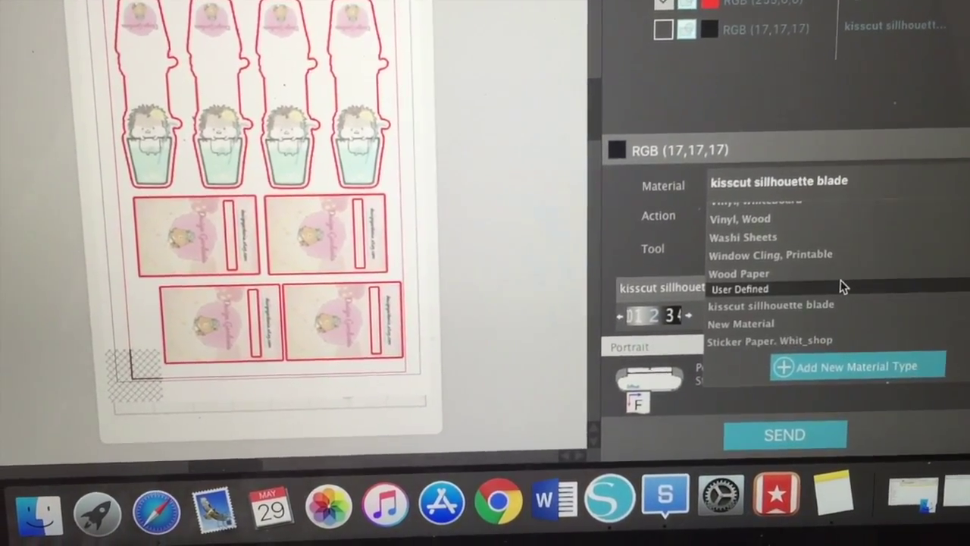
{"action": "scroll", "coordinate": [842, 287], "scroll_direction": "up", "scroll_amount": 15}
{"action": "scroll", "coordinate": [847, 271], "scroll_direction": "up", "scroll_amount": 2}
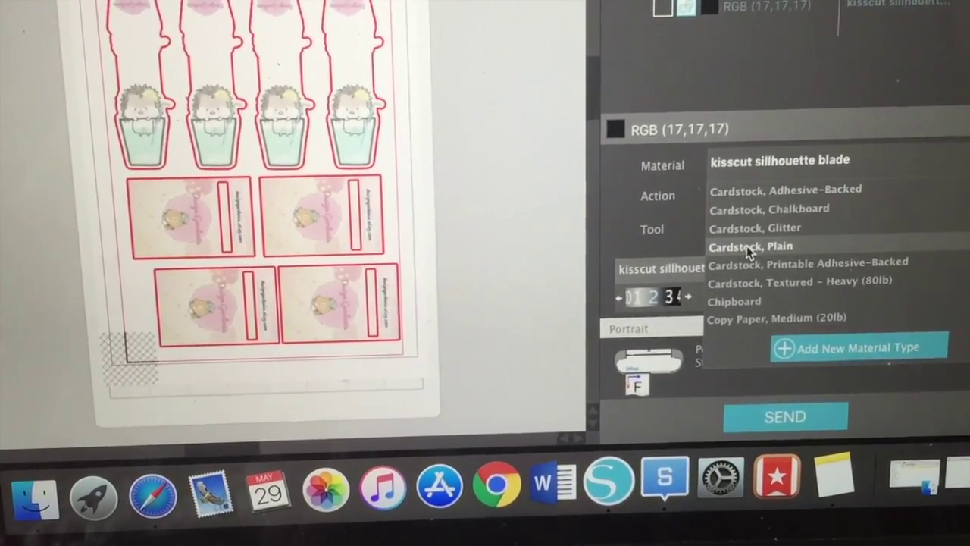
{"action": "left_click", "coordinate": [752, 244]}
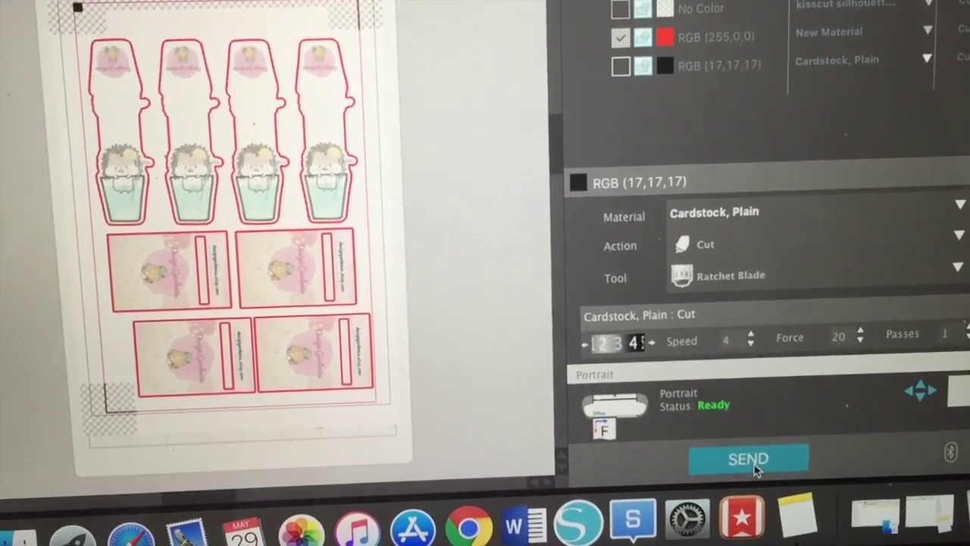
{"action": "left_click", "coordinate": [752, 458]}
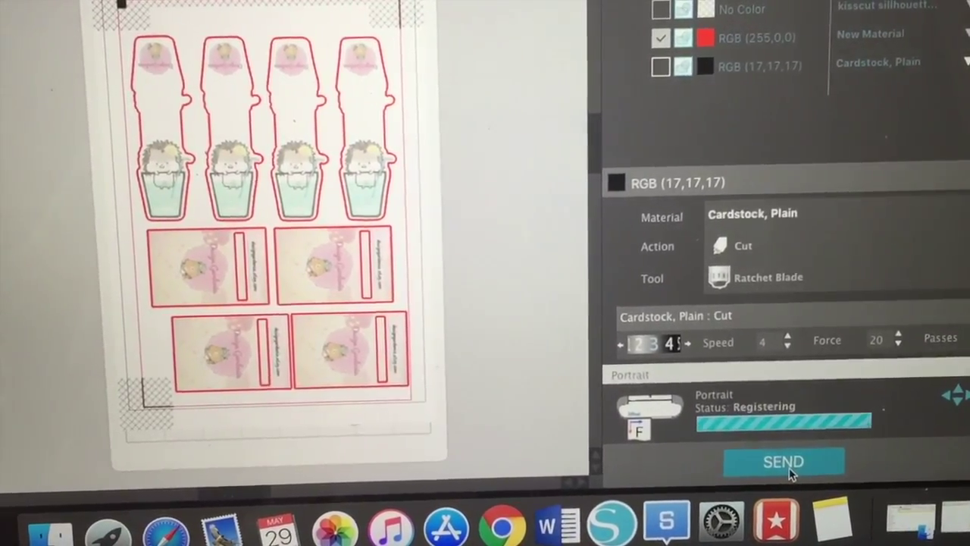